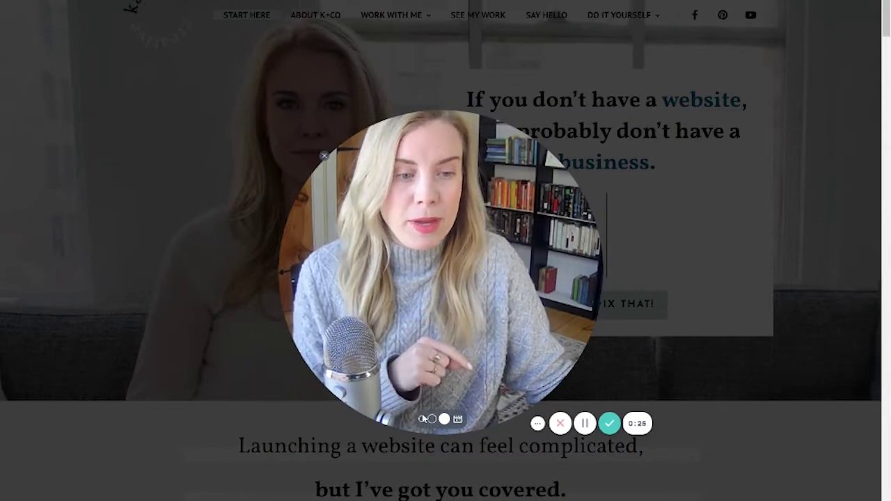
left_click(421, 419)
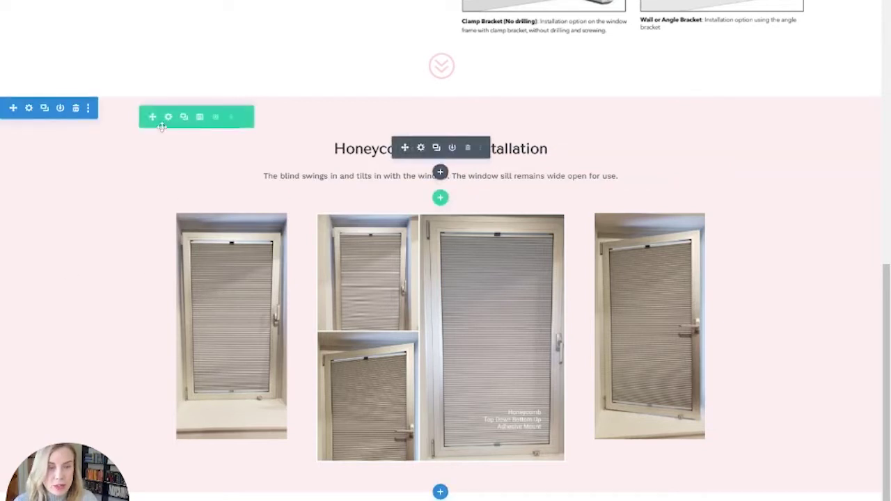
Check the CSS ID in the settings of the Honeycomb Shade Installation section and save the section settings.
left_click(29, 108)
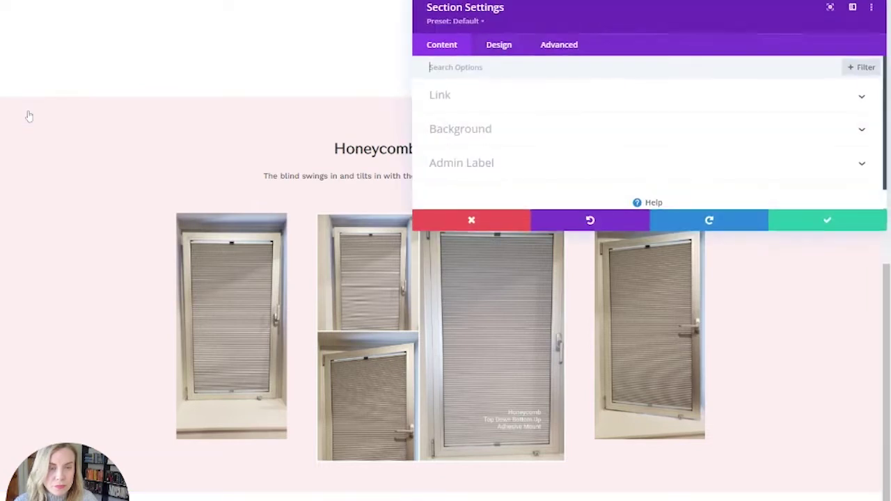
left_click(559, 45)
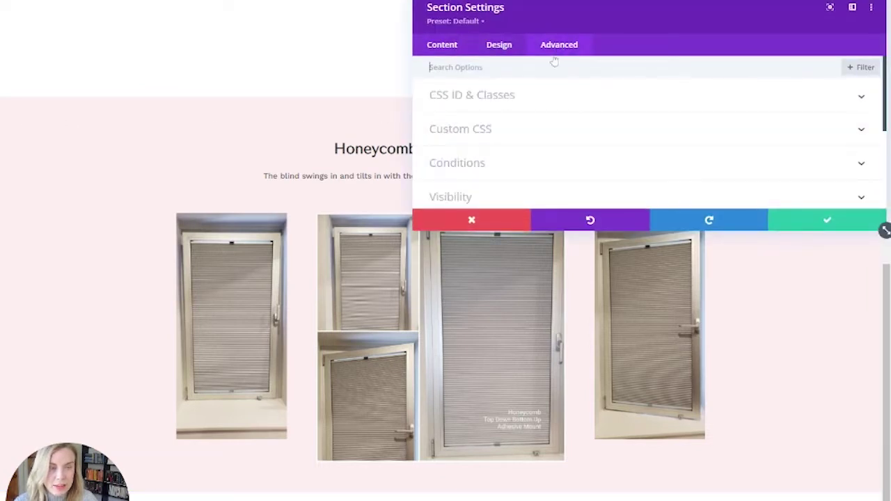
left_click(506, 105)
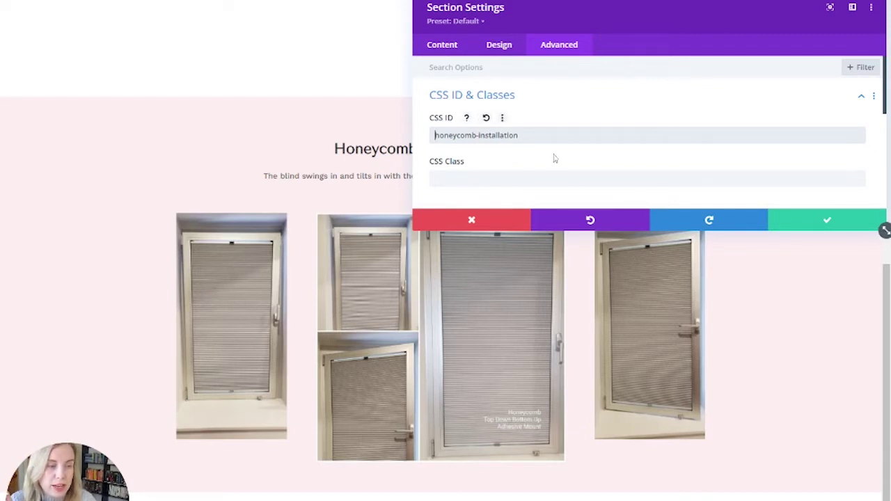
left_click(793, 229)
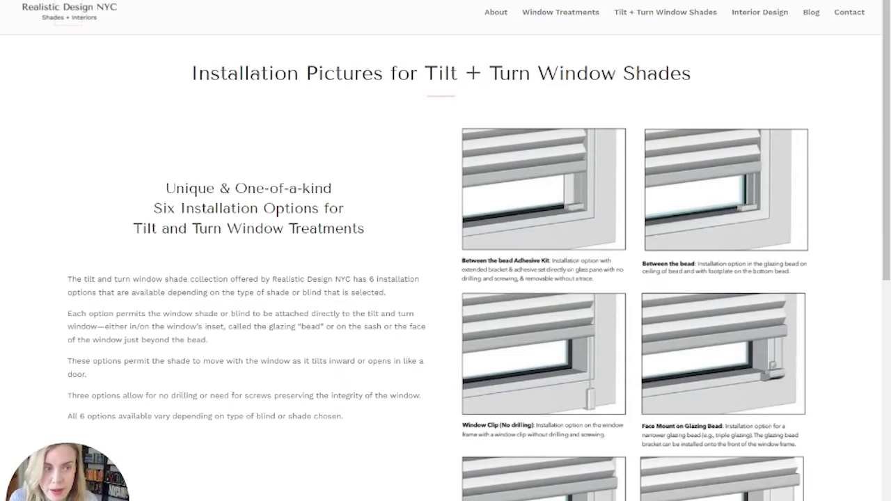
On the honeycomb shades page, open the text settings of the block containing "How it works...".
scroll(360, 459, "down", 8)
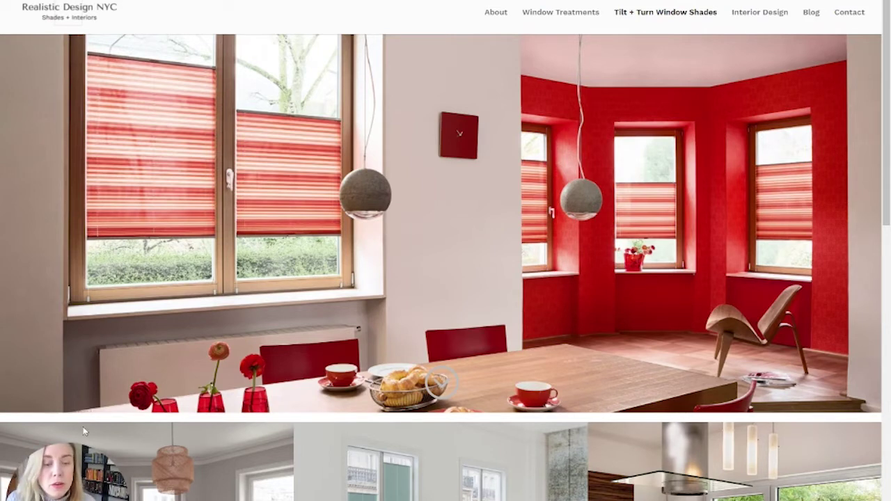
scroll(332, 167, "down", 15)
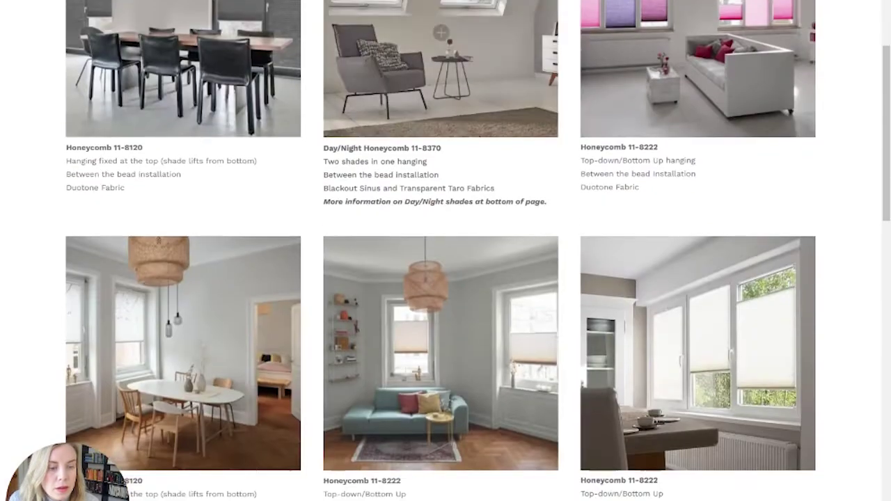
scroll(440, 143, "down", 2)
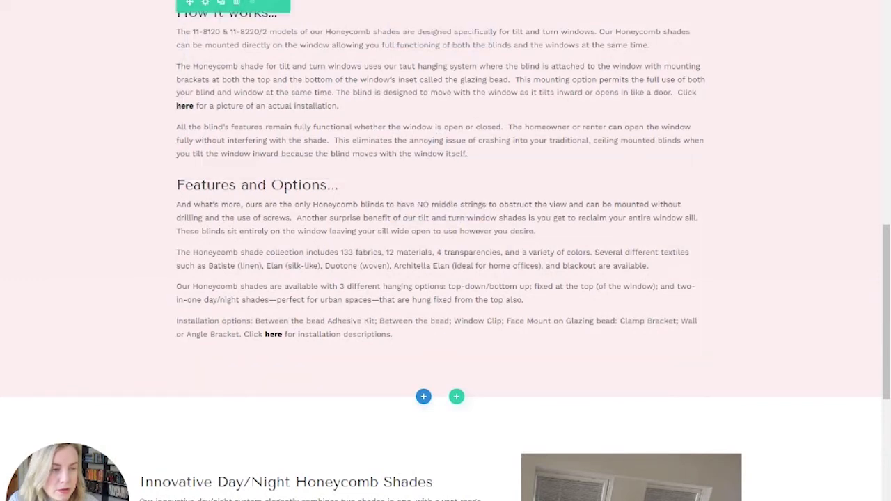
left_click(422, 41)
scroll(600, 145, "down", 3)
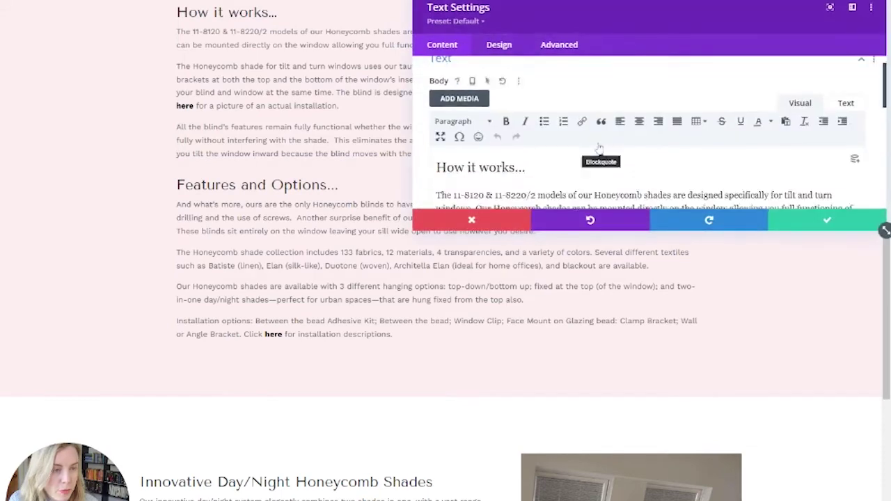
scroll(600, 145, "up", 1)
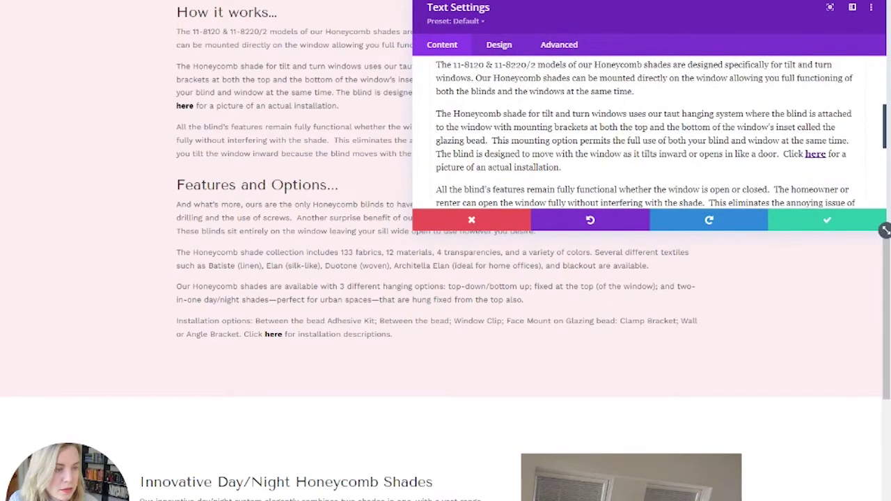
left_click(824, 154)
double_click(812, 153)
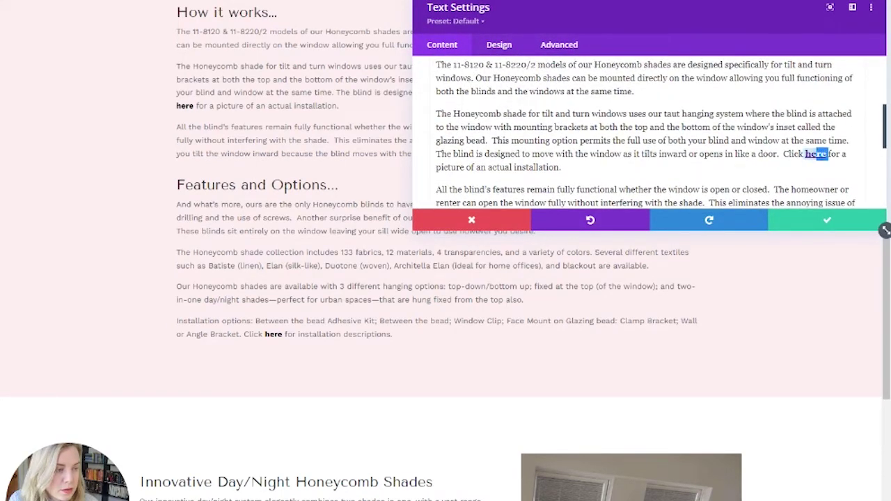
scroll(787, 179, "up", 3)
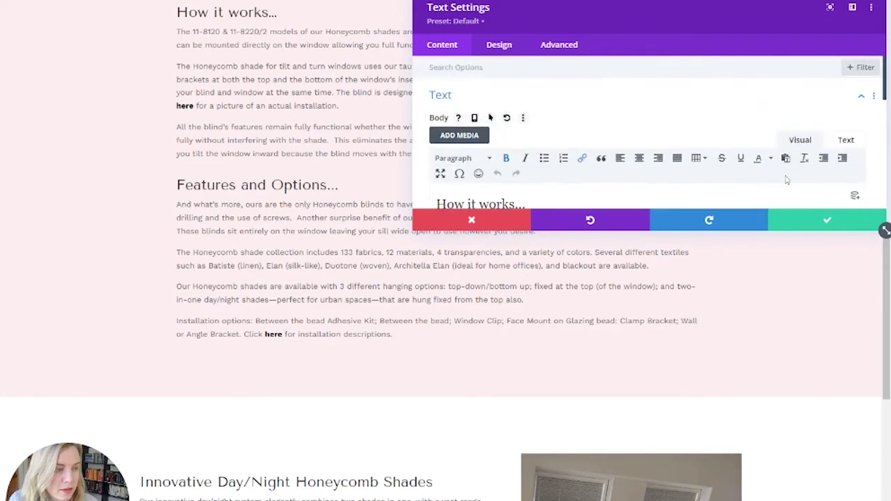
scroll(787, 180, "down", 1)
left_click(587, 109)
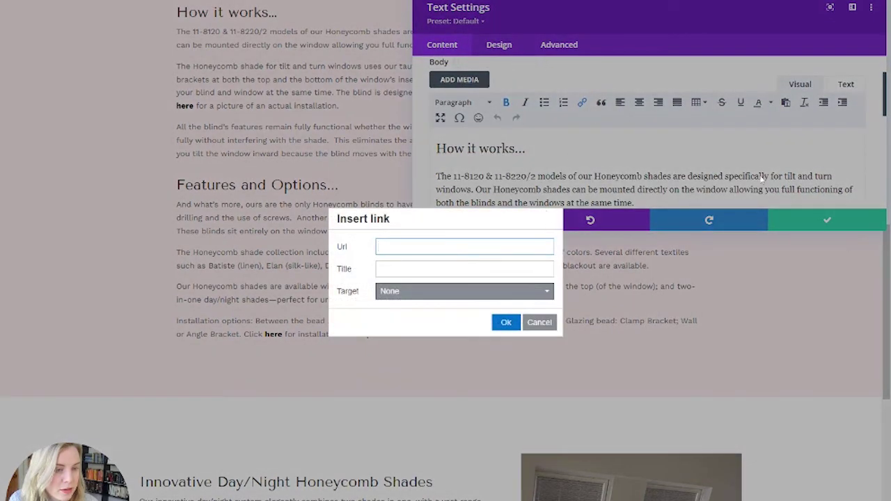
left_click(538, 322)
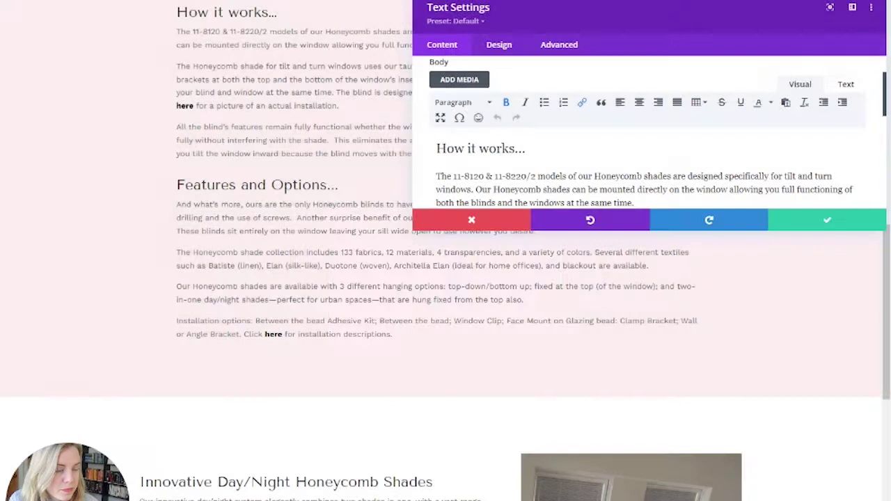
Replace the linked word "here" before "for a picture of an actual installation" with unlinked text.
scroll(852, 139, "down", 2)
key("BackSpace")
type("here for a")
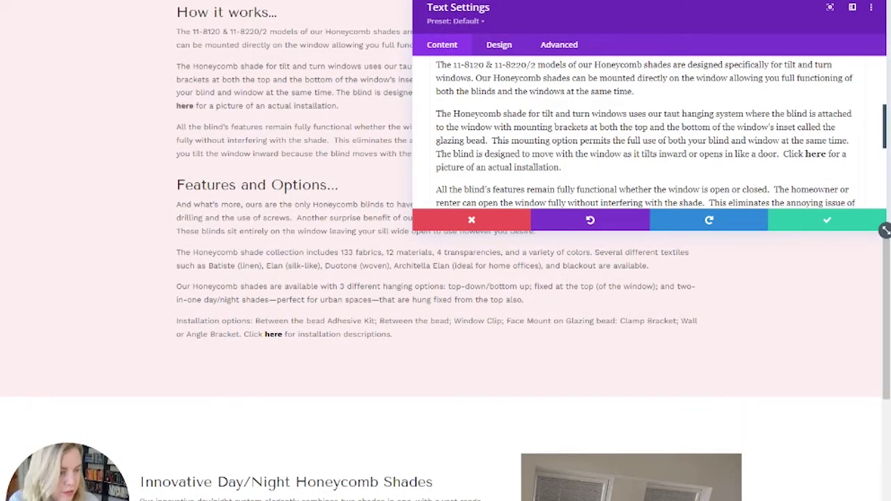
double_click(815, 154)
scroll(710, 117, "up", 3)
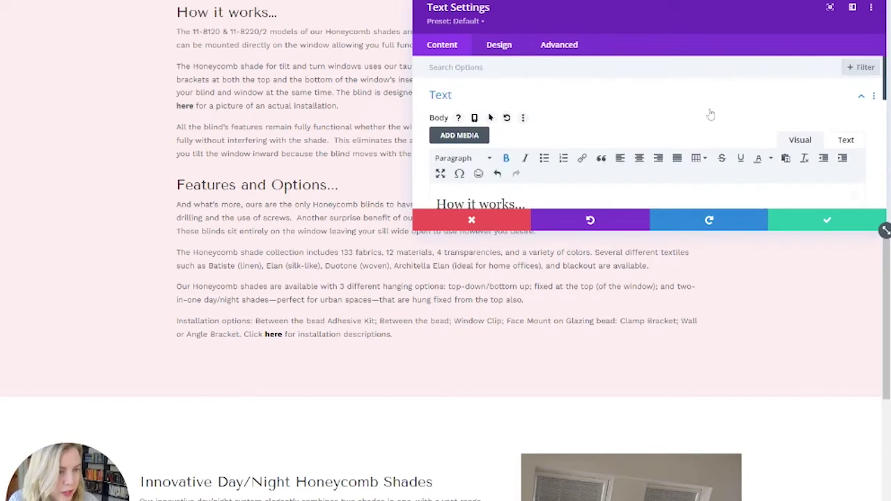
left_click(582, 158)
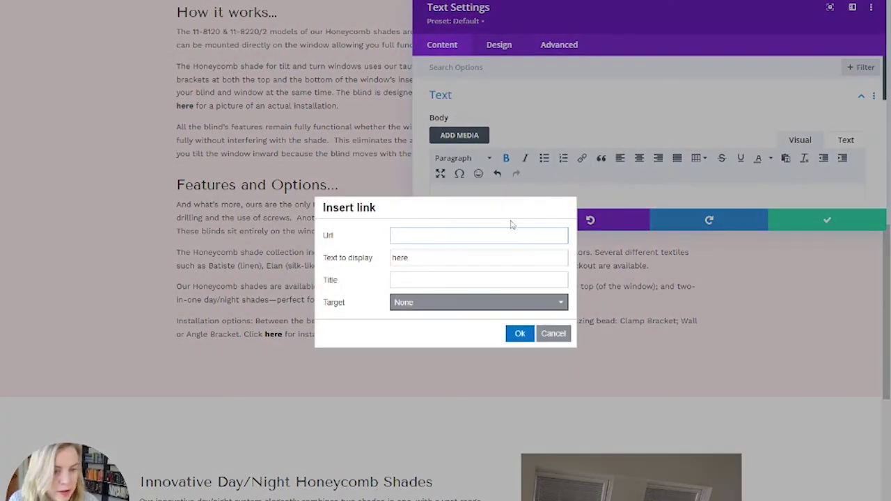
type("https://realisticdesignnyc.com/tilt-turn-shade-installation/")
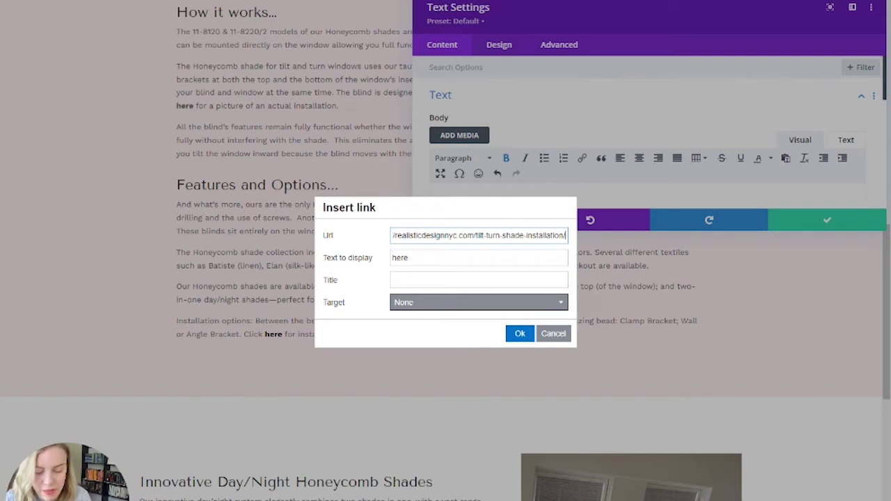
type("#")
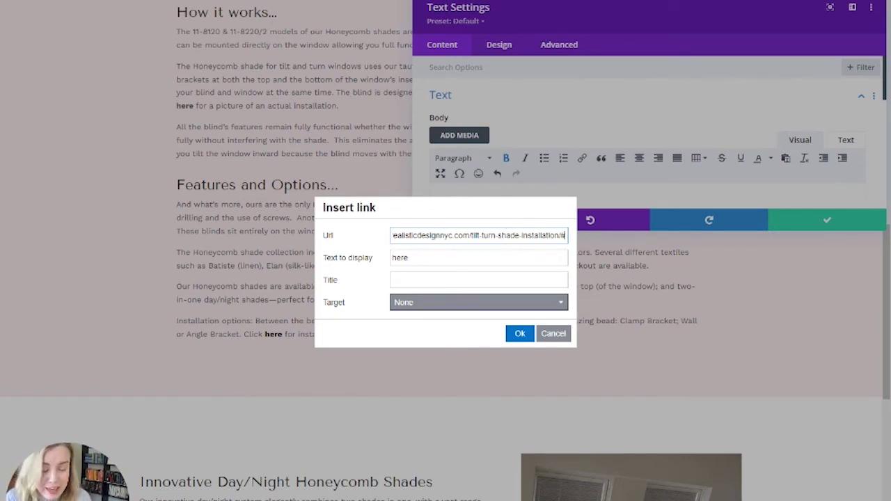
type("honeycomb")
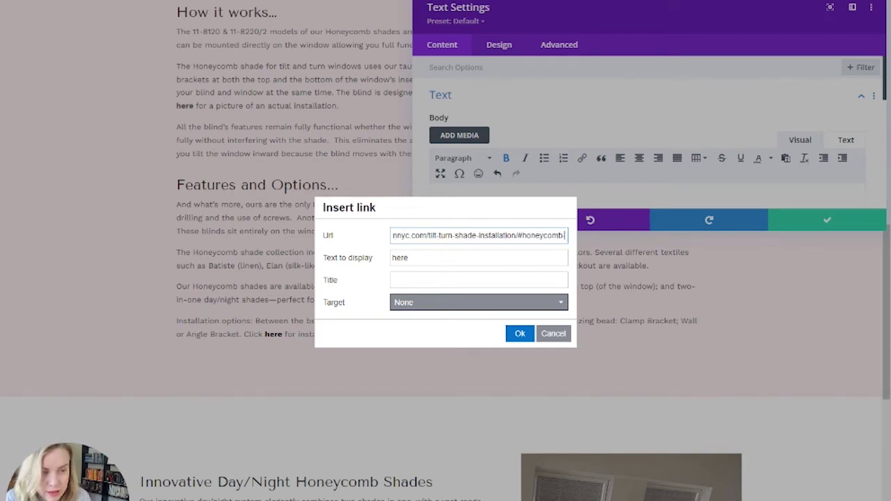
type("-installation")
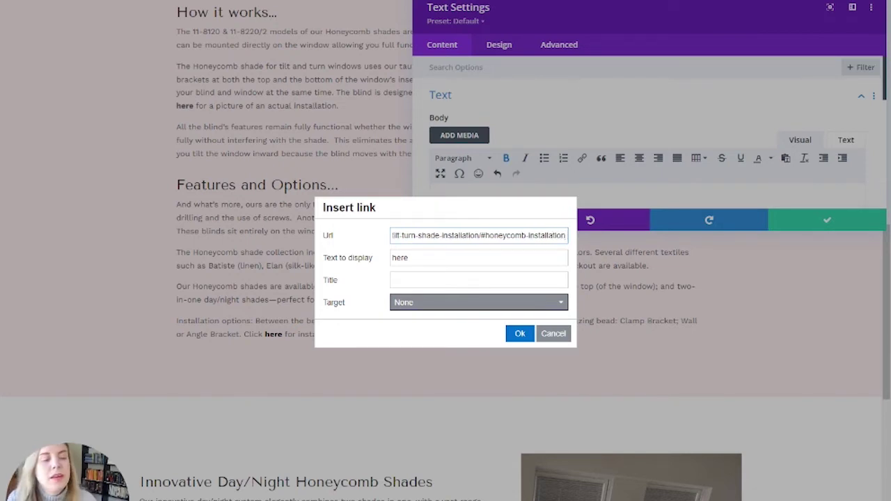
left_click(524, 339)
left_click(821, 223)
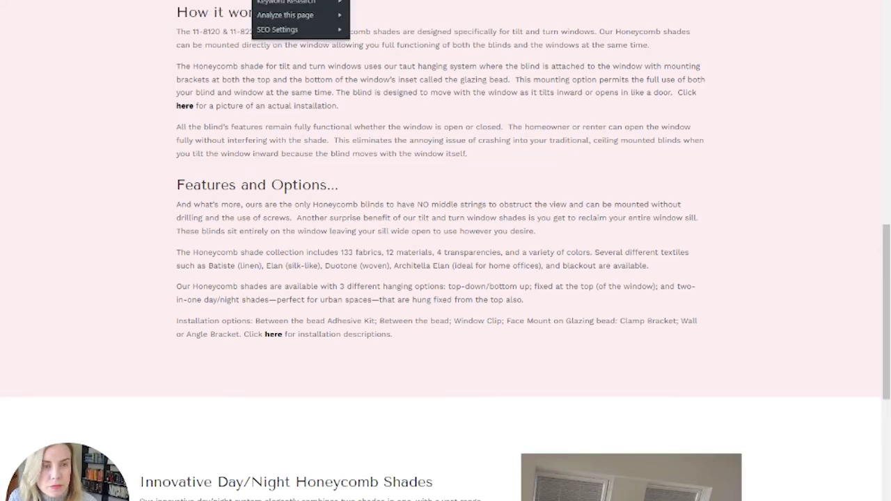
Test the "here" link for the actual installation picture and review where it lands on the installation page.
scroll(399, 250, "up", 12)
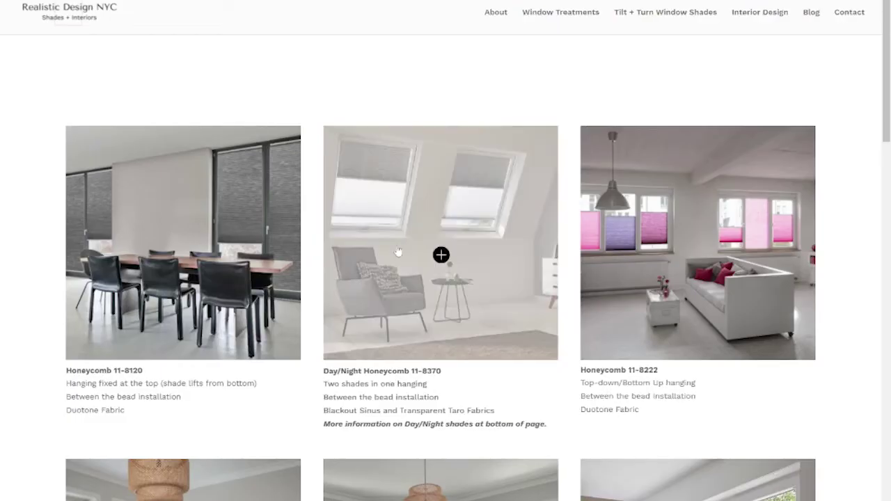
scroll(401, 249, "down", 8)
scroll(404, 246, "down", 3)
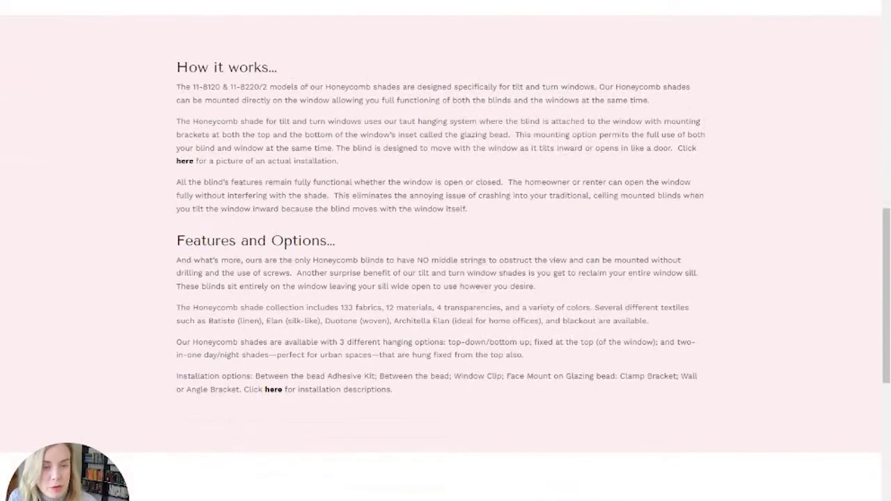
left_click(185, 163)
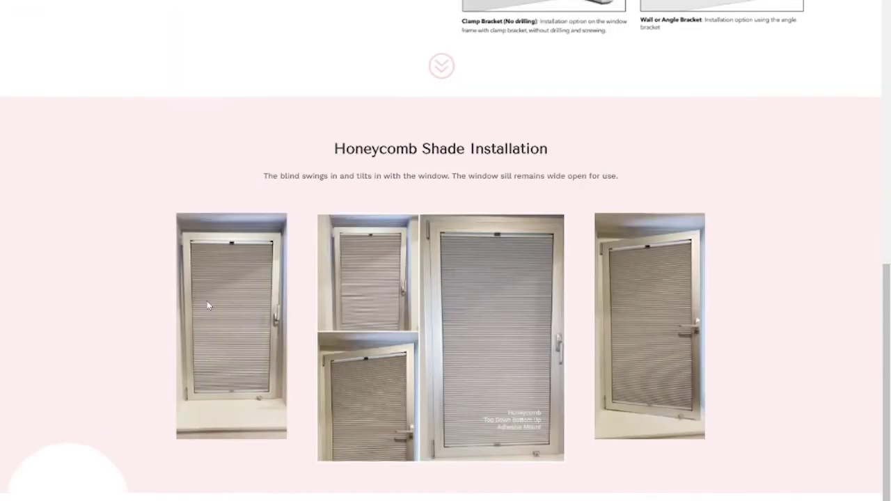
scroll(387, 192, "up", 8)
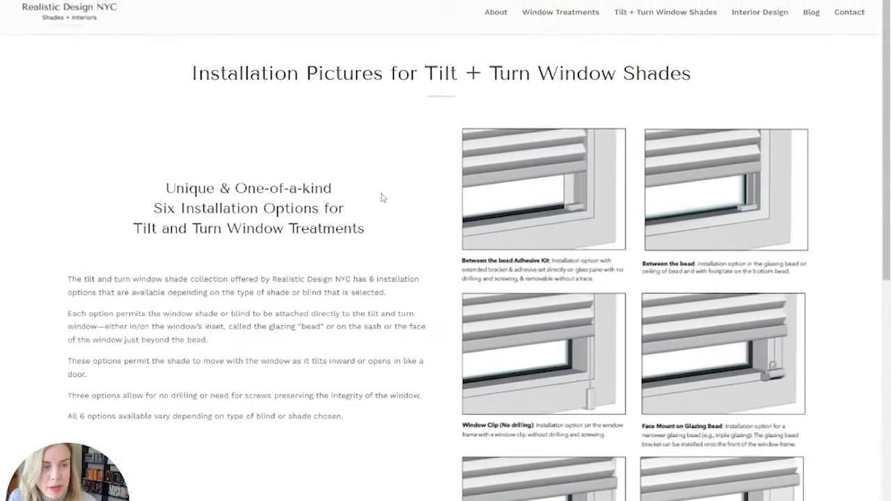
scroll(382, 197, "down", 8)
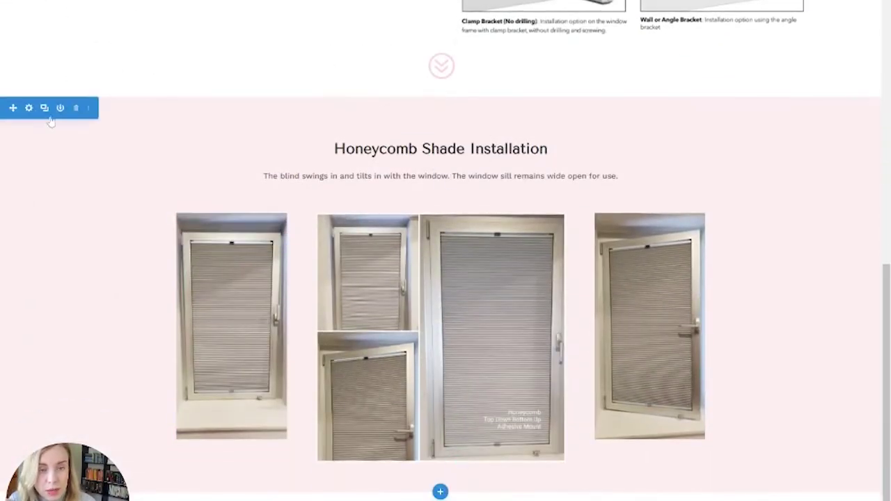
Check the CSS ID setting of the first section, "Installation Pictures for Tilt + Turn Window Shades", and close its settings.
scroll(40, 123, "up", 9)
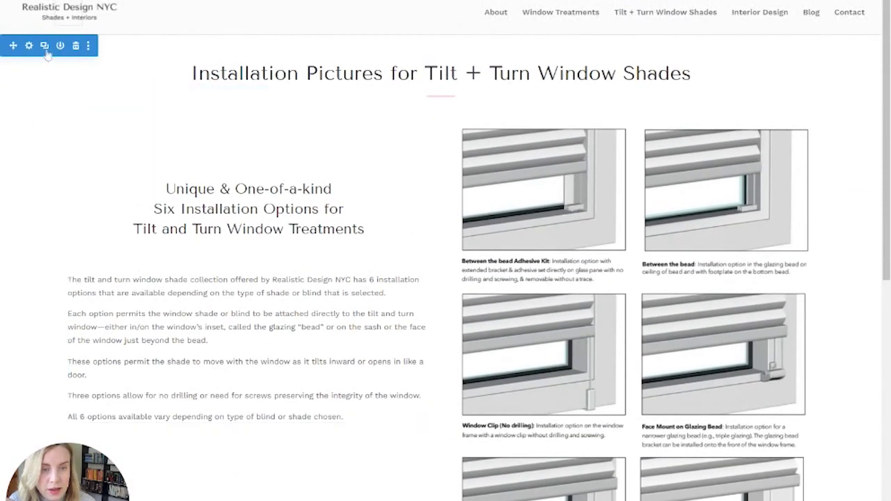
left_click(28, 48)
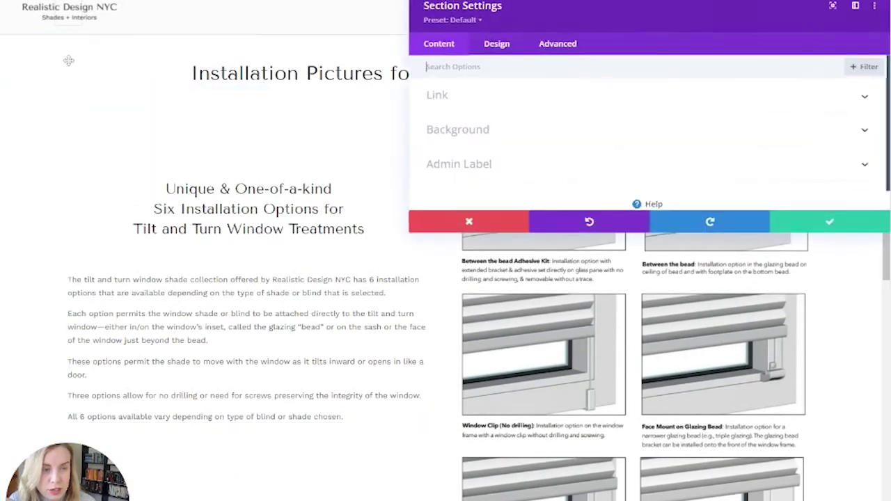
left_click(555, 45)
left_click(464, 108)
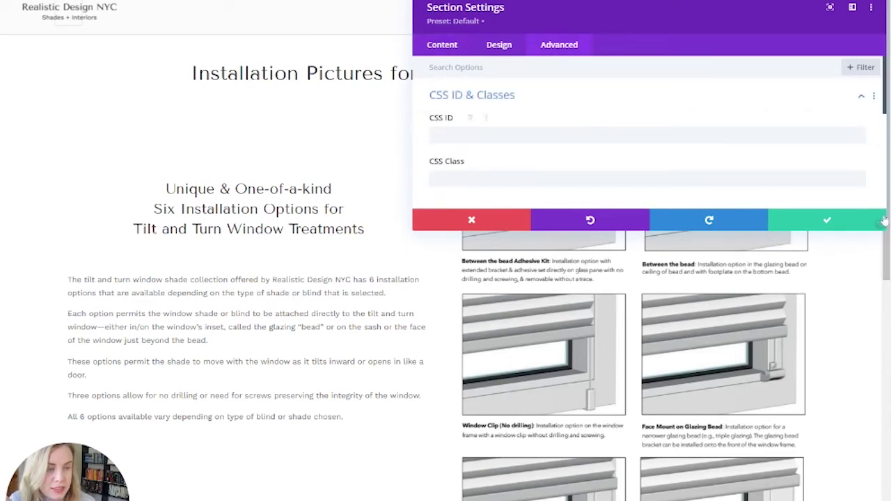
left_click(827, 221)
Recheck the CSS ID of the Honeycomb Shade Installation section and close the section settings.
scroll(505, 322, "down", 5)
scroll(506, 323, "down", 3)
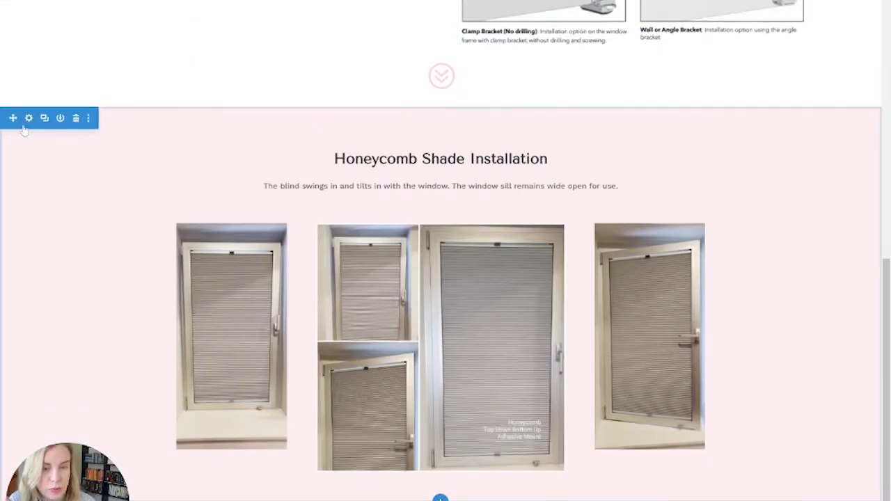
left_click(28, 121)
left_click(541, 44)
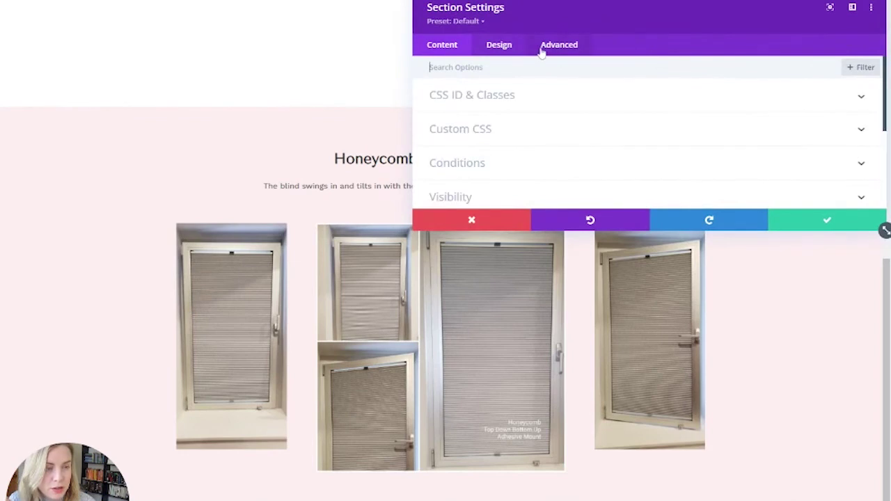
left_click(636, 105)
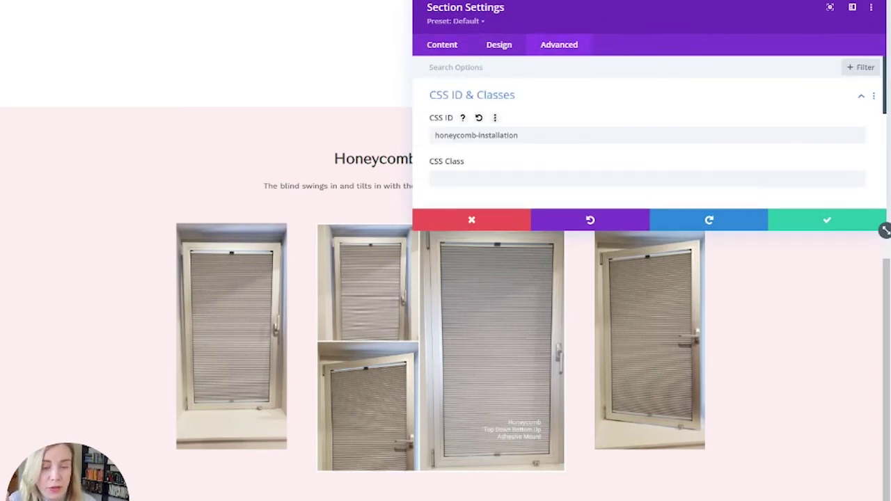
left_click(826, 227)
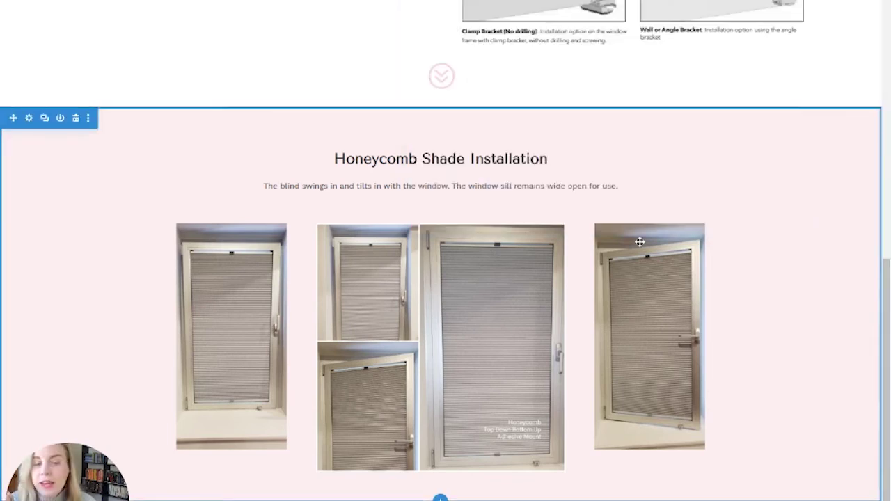